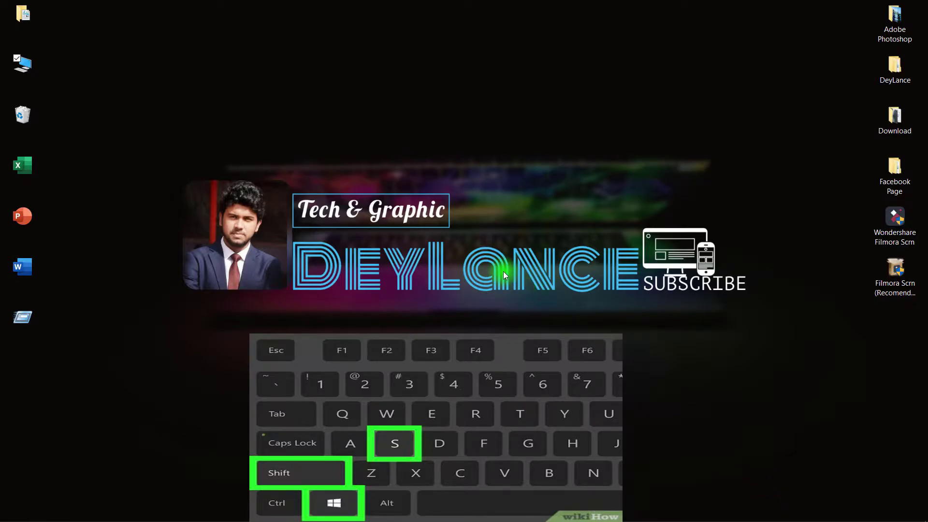
- Capture a rectangular snip tightly around the DeyLance banner to the clipboard
key(shift+super+s)
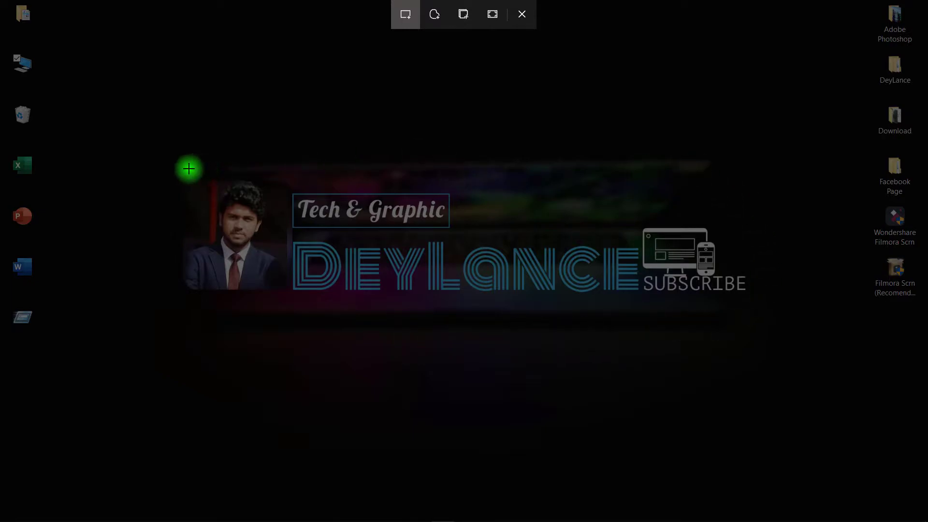
drag(187, 166, 748, 316)
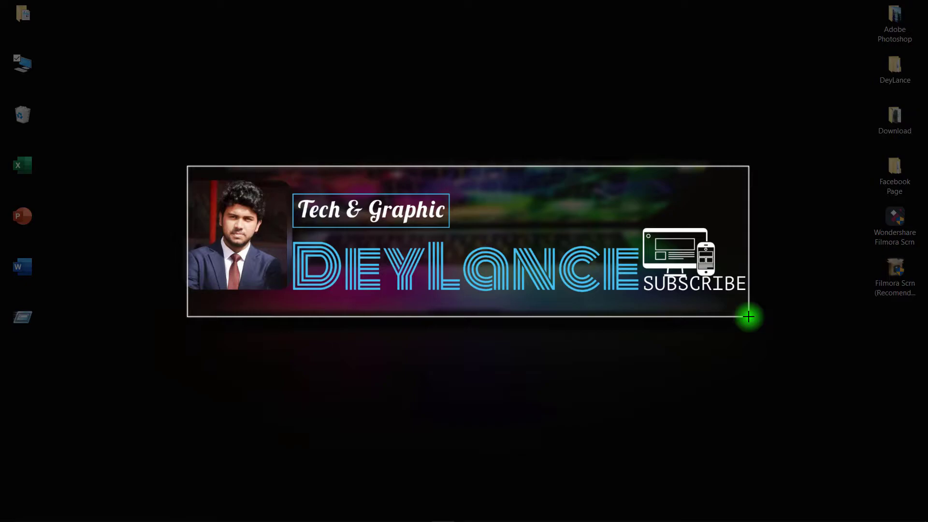
drag(748, 316, 749, 314)
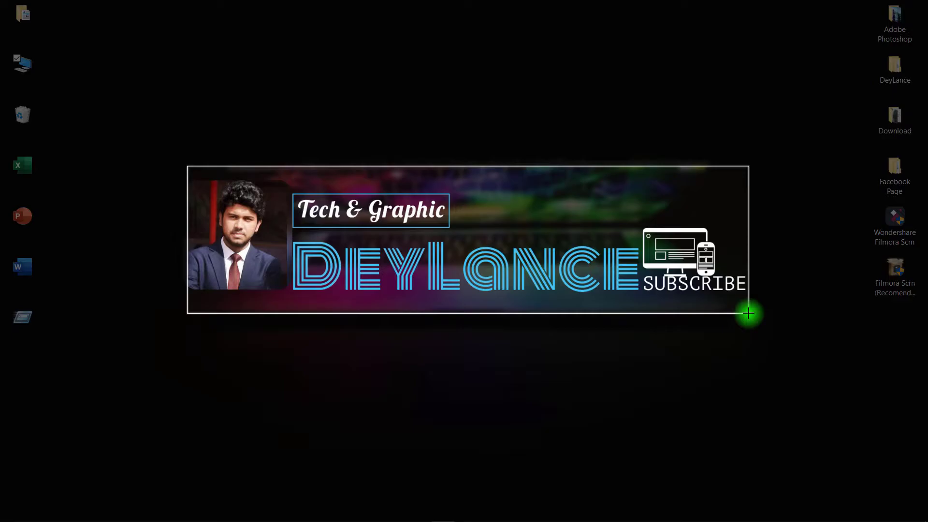
drag(749, 314, 749, 314)
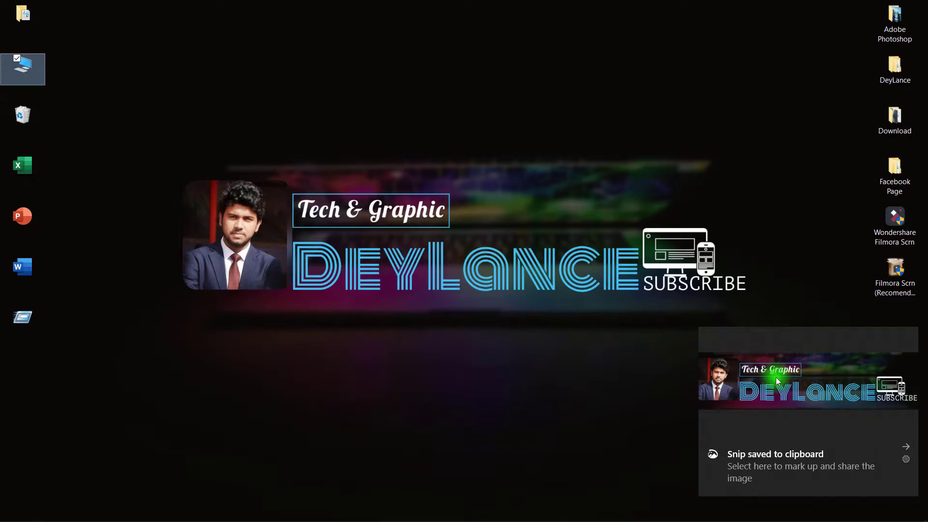
- Save the banner snip as the JPG file DeyLance in Pictures
click(784, 390)
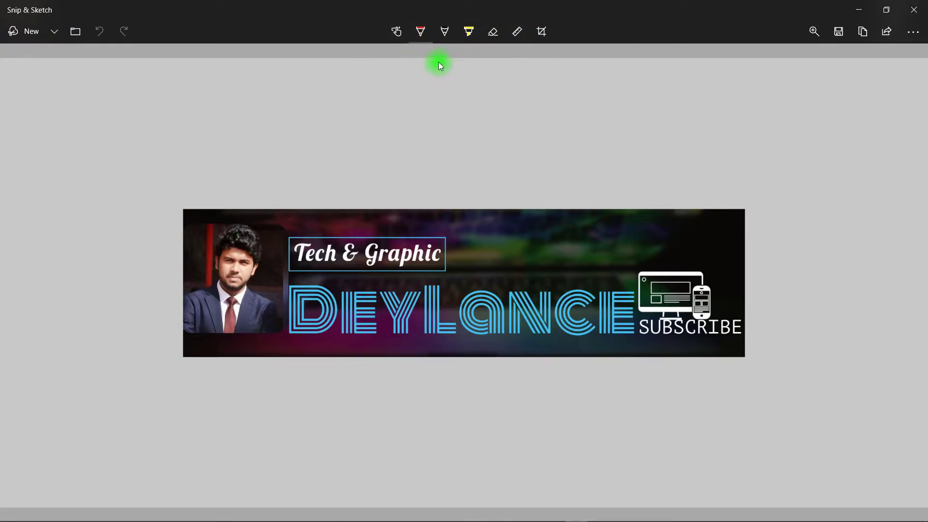
click(839, 33)
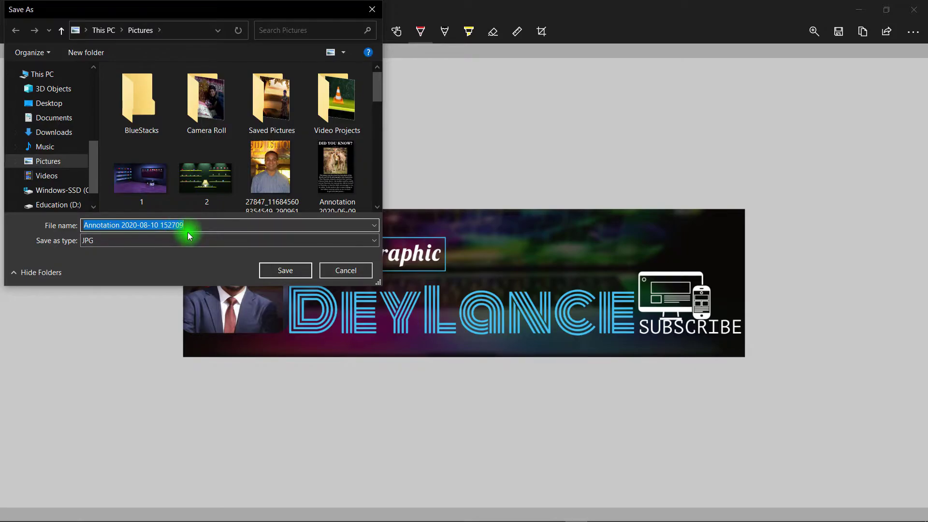
key(BackSpace)
text(Dey)
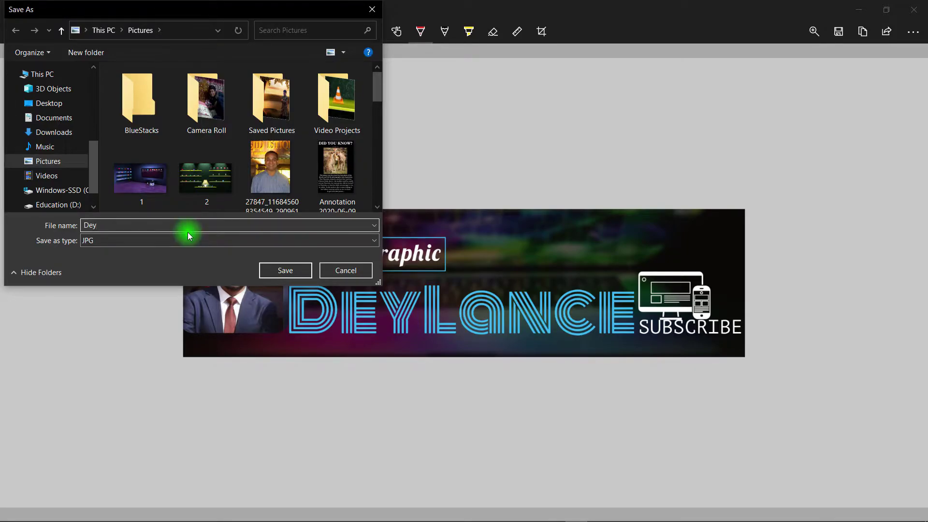
text(Lance)
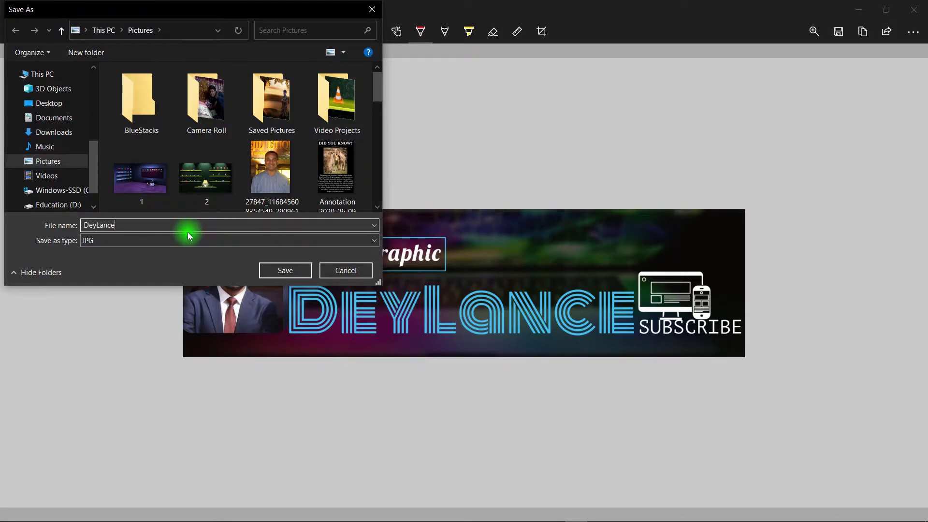
click(297, 268)
- Close the editor, verify DeyLance.jpg in Pictures via This PC, then close Photos and Explorer
click(913, 10)
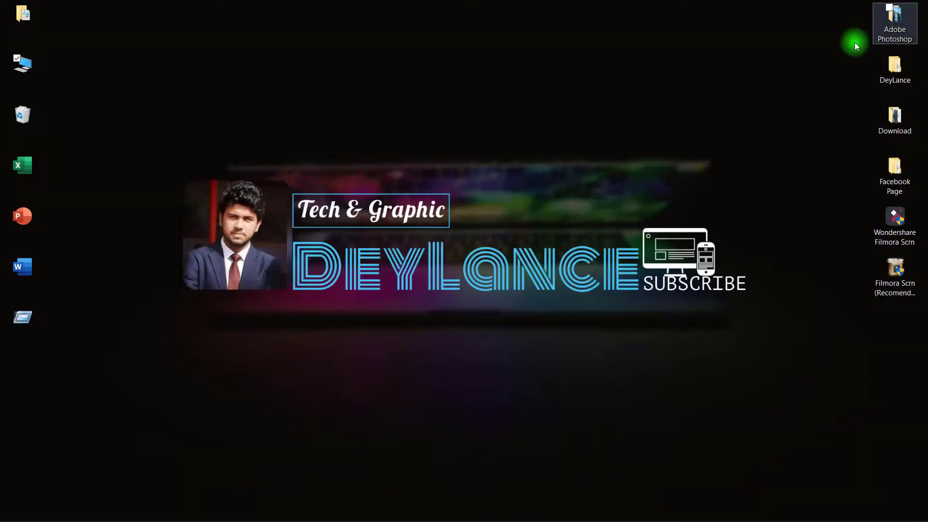
double_click(29, 69)
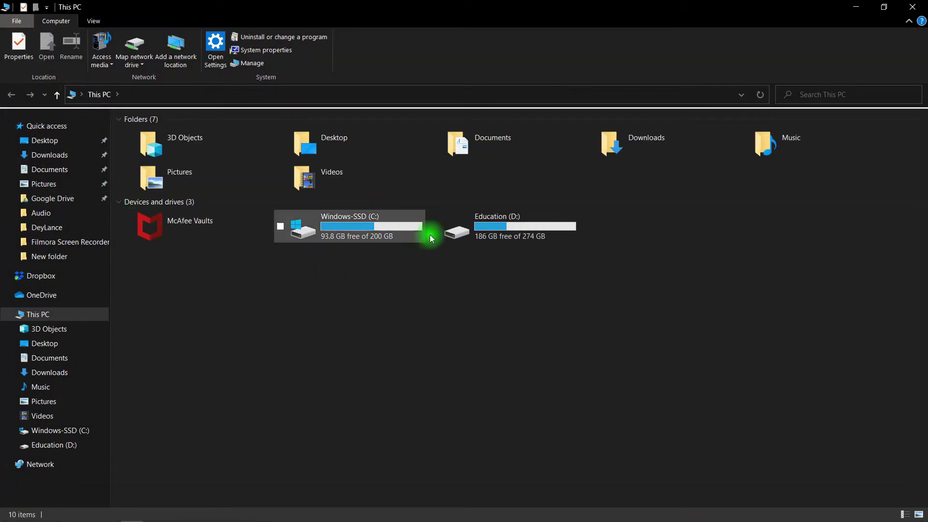
double_click(184, 173)
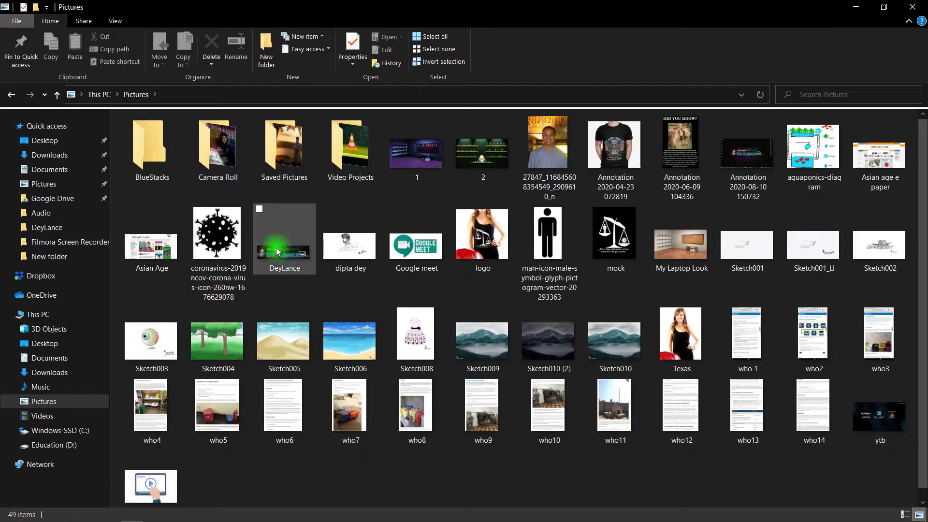
double_click(278, 250)
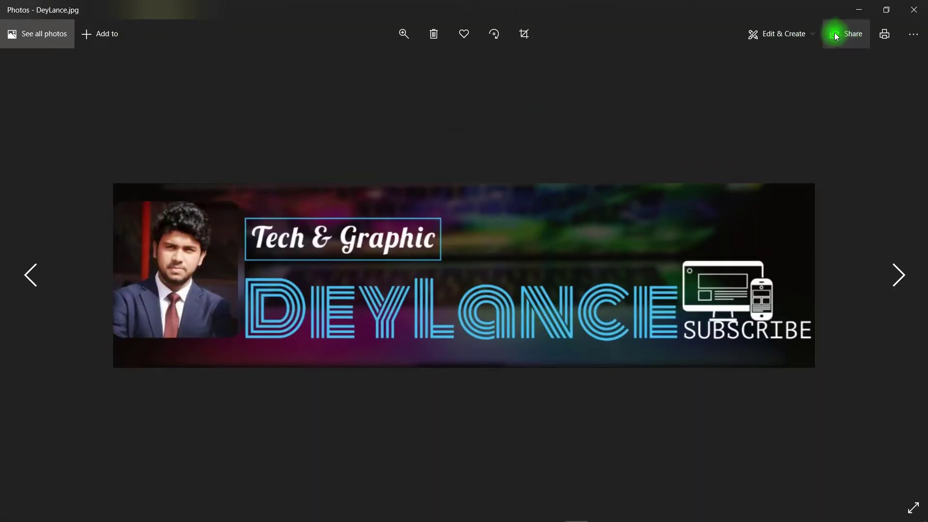
click(918, 9)
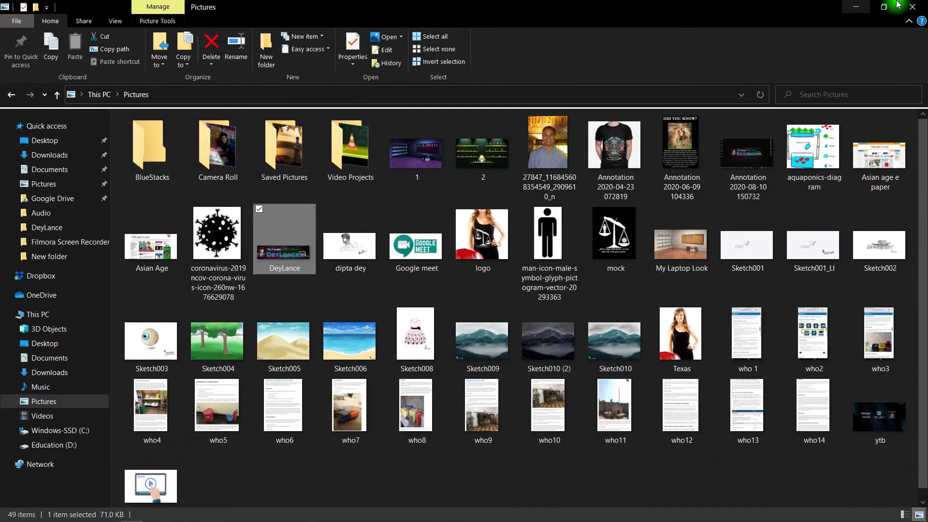
click(917, 7)
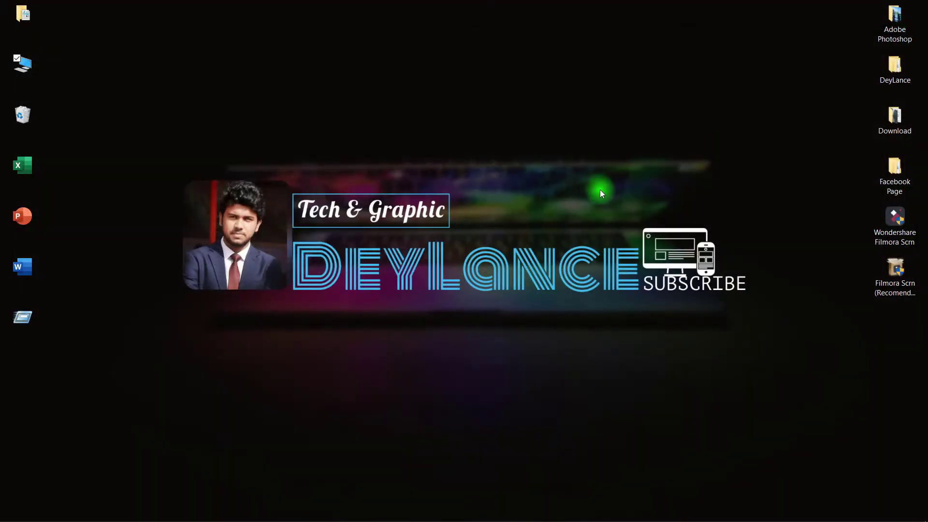
- Take a freeform snip outlining the banner's portrait photo, open it, and close it unsaved
key(super+shift+s)
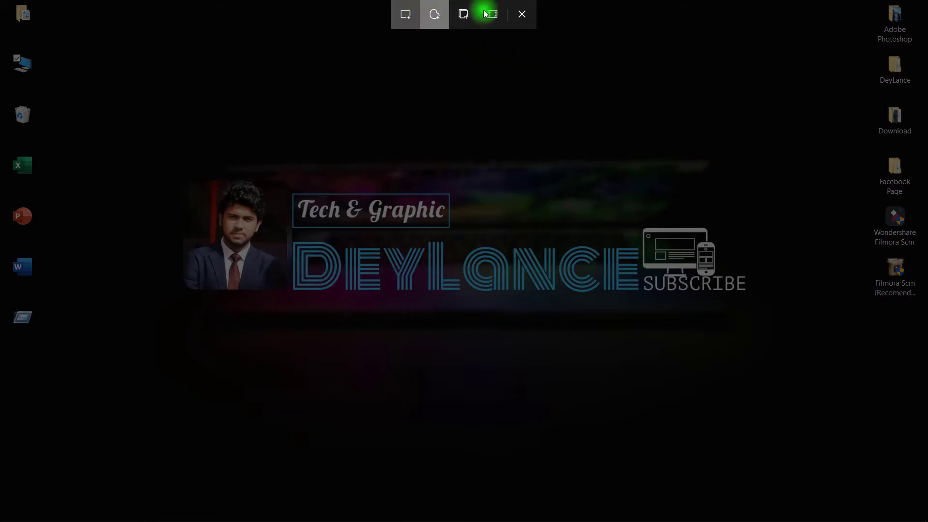
click(435, 20)
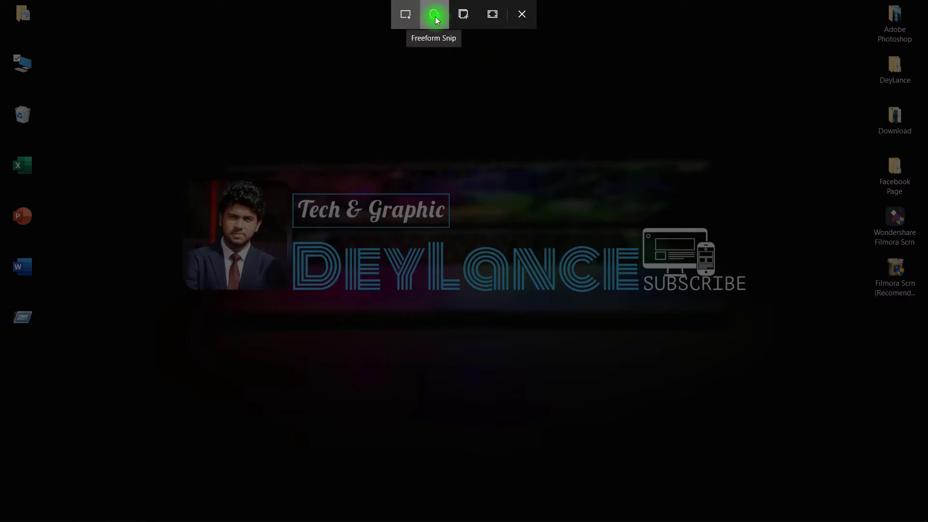
click(434, 17)
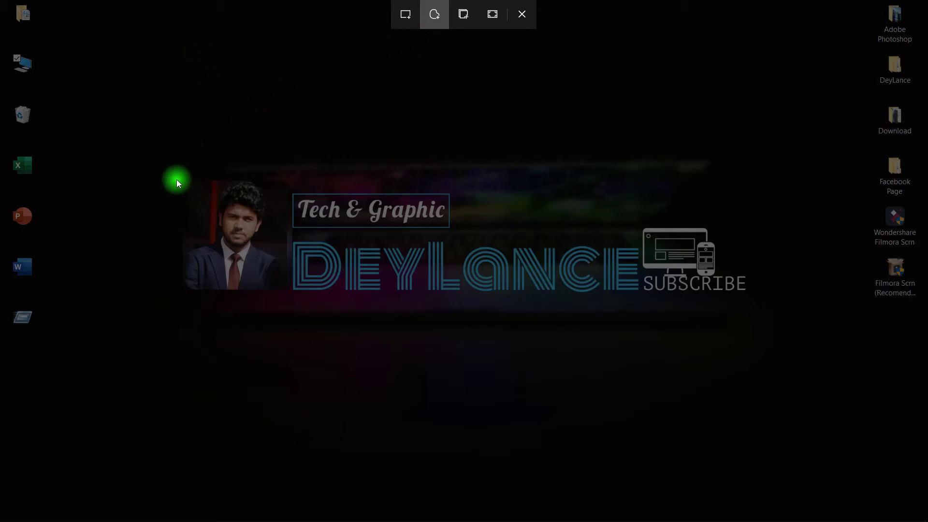
drag(177, 180, 183, 167)
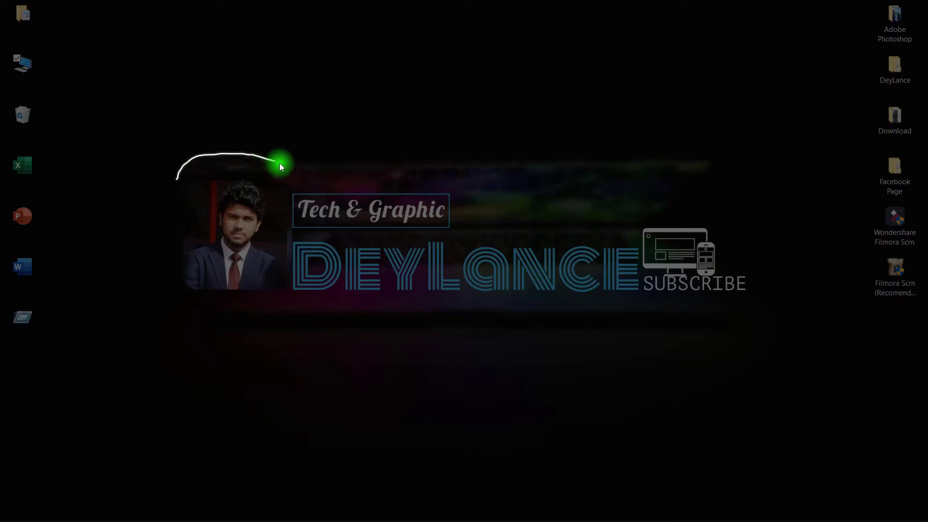
mouse_move(280, 164)
mouse_down()
mouse_move(300, 184)
mouse_move(303, 212)
mouse_move(278, 285)
mouse_move(243, 301)
mouse_move(197, 287)
mouse_up()
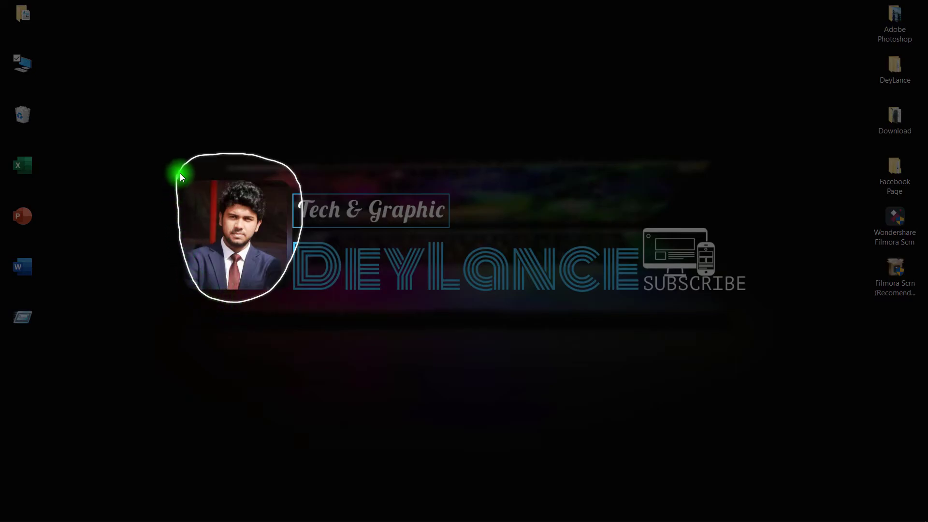
drag(180, 172, 179, 173)
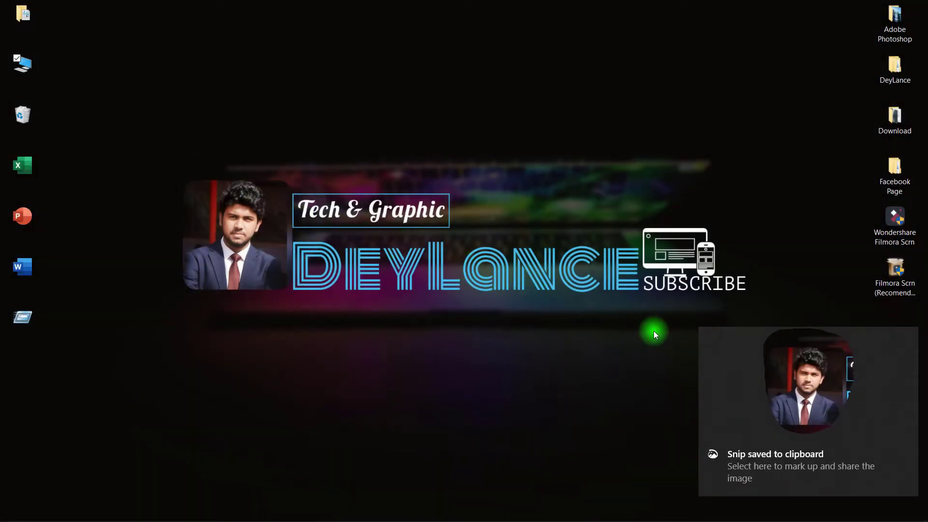
click(796, 367)
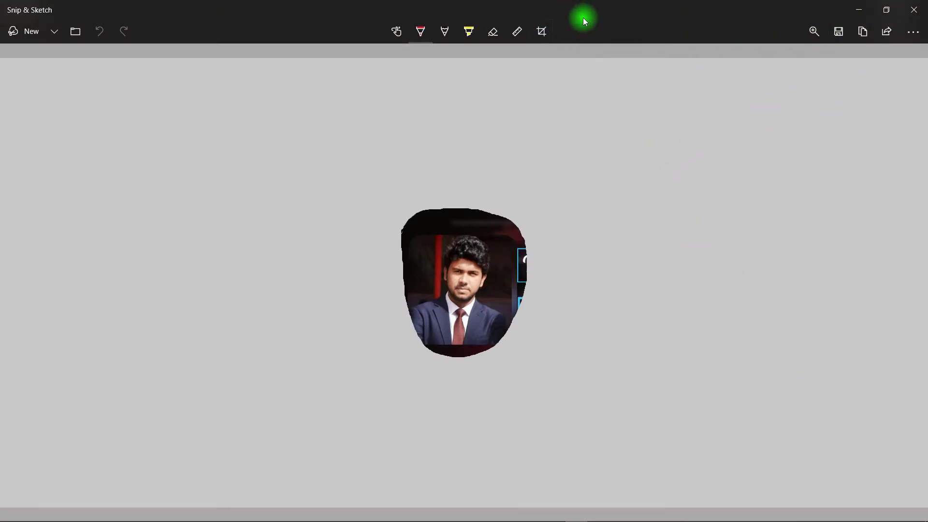
click(913, 10)
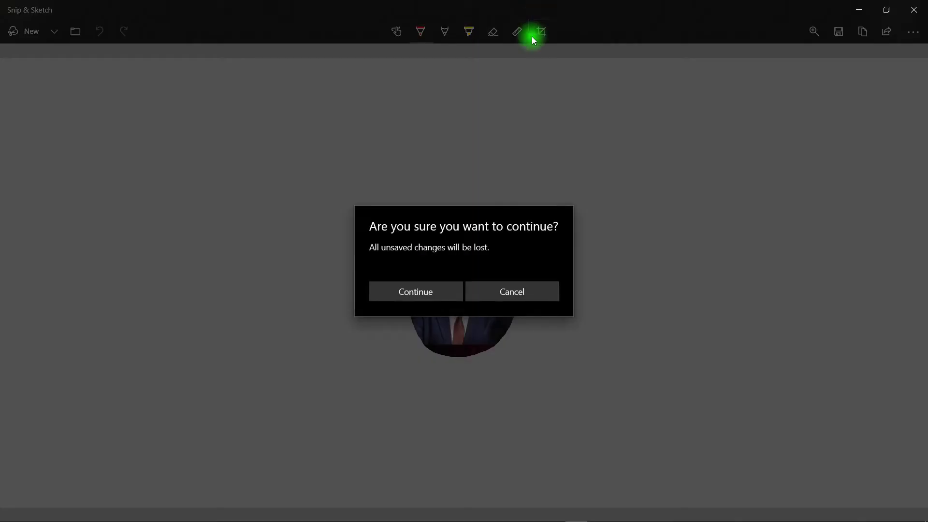
- Discard the portrait snip, then window-snip the taskbar, open it, and close it unsaved
click(421, 290)
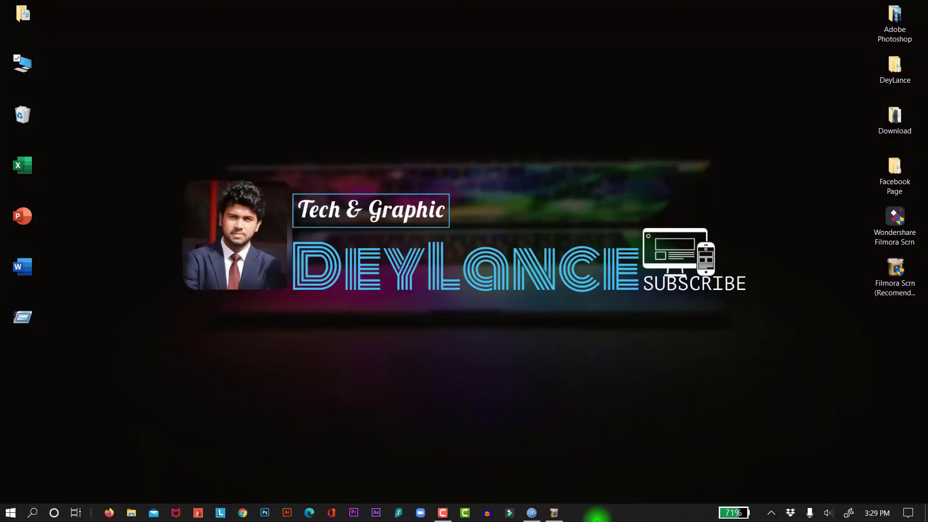
key(super+shift+s)
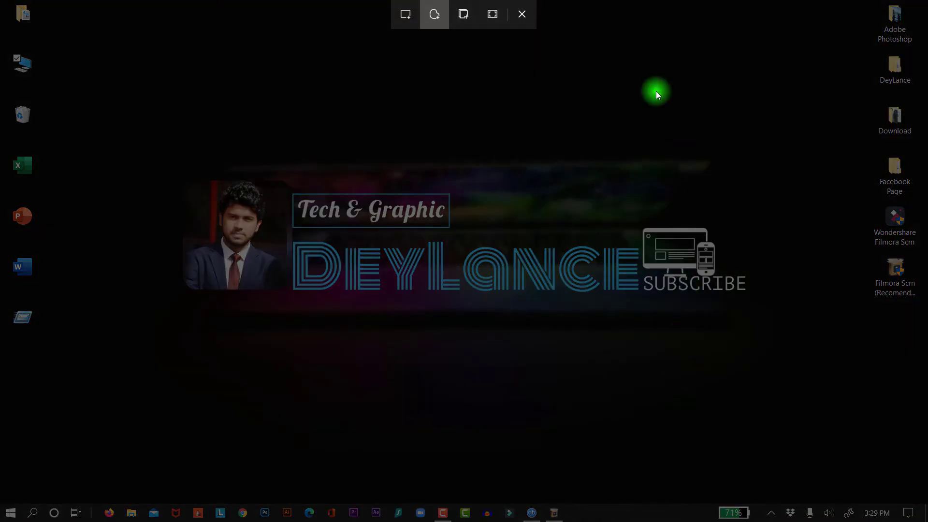
click(466, 15)
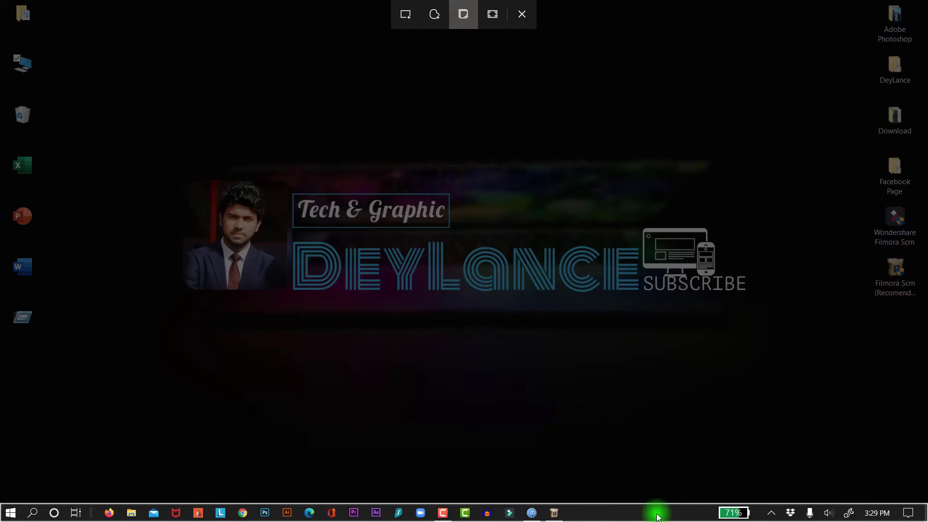
click(628, 516)
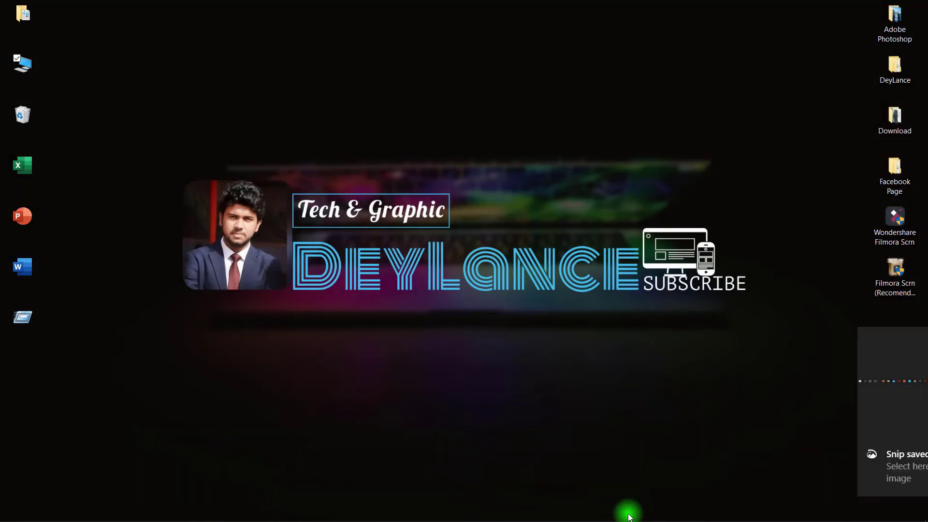
click(798, 430)
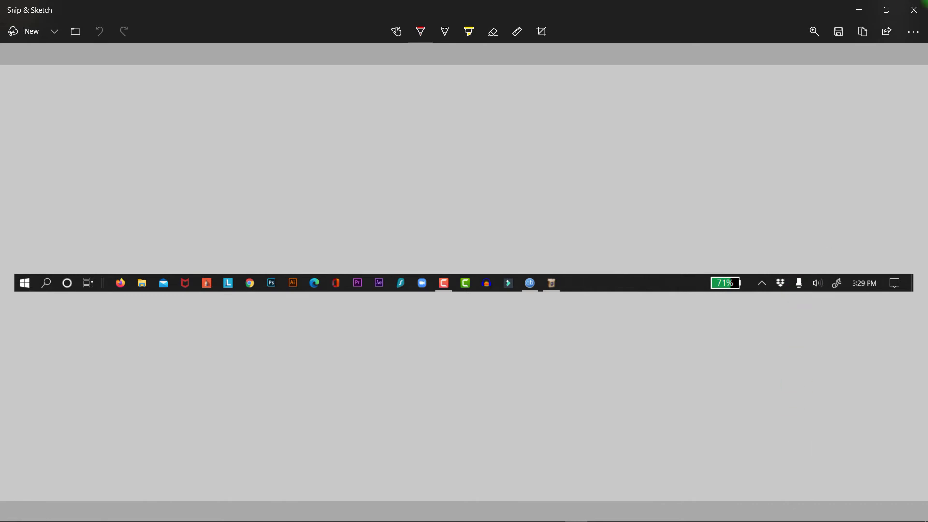
click(912, 10)
- Discard the taskbar snip, take a full-screen snip of the desktop, and close it unsaved
click(444, 293)
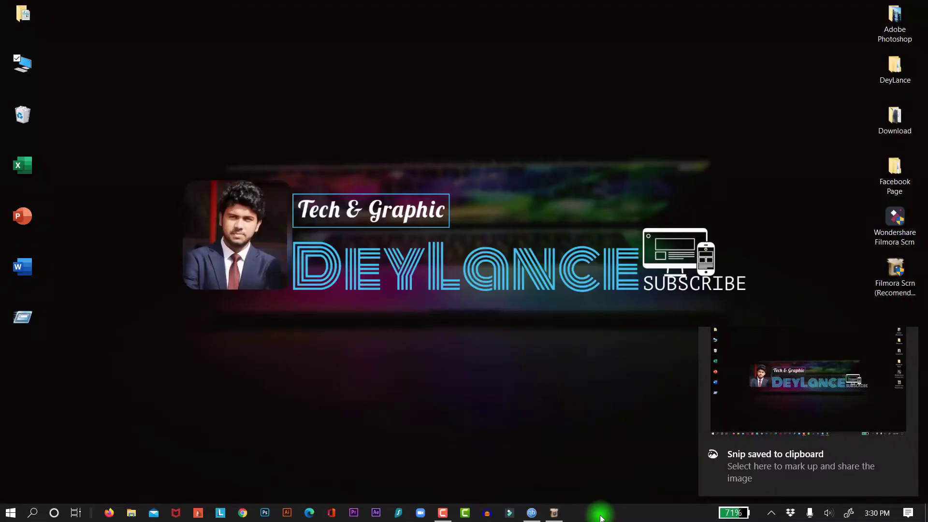
key(super+shift+s)
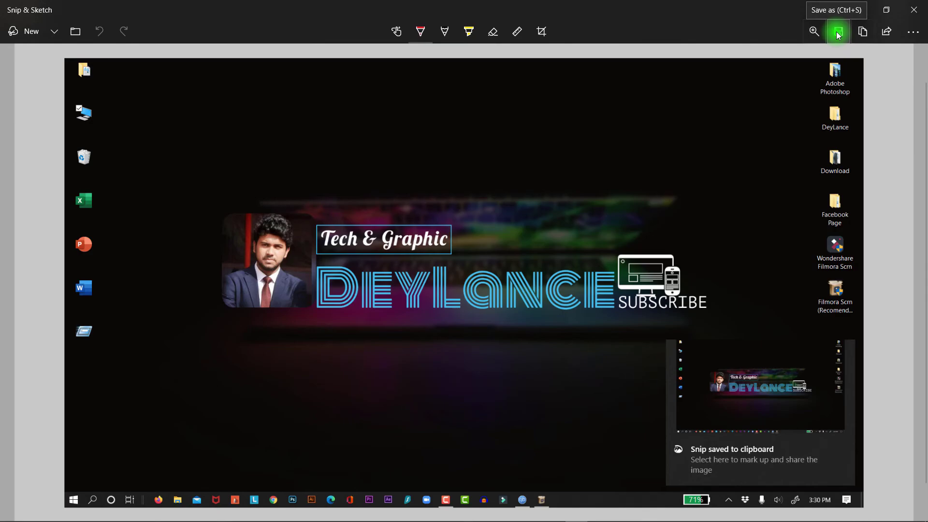
click(915, 9)
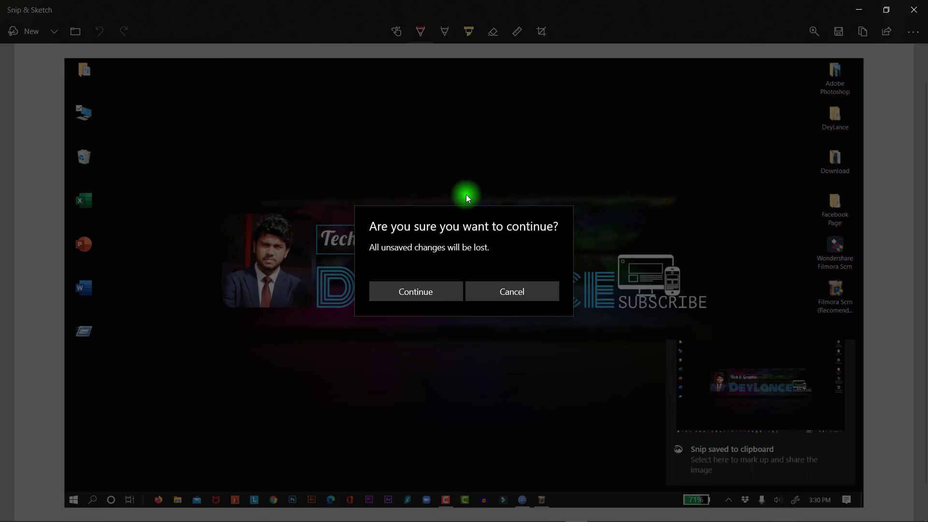
click(396, 291)
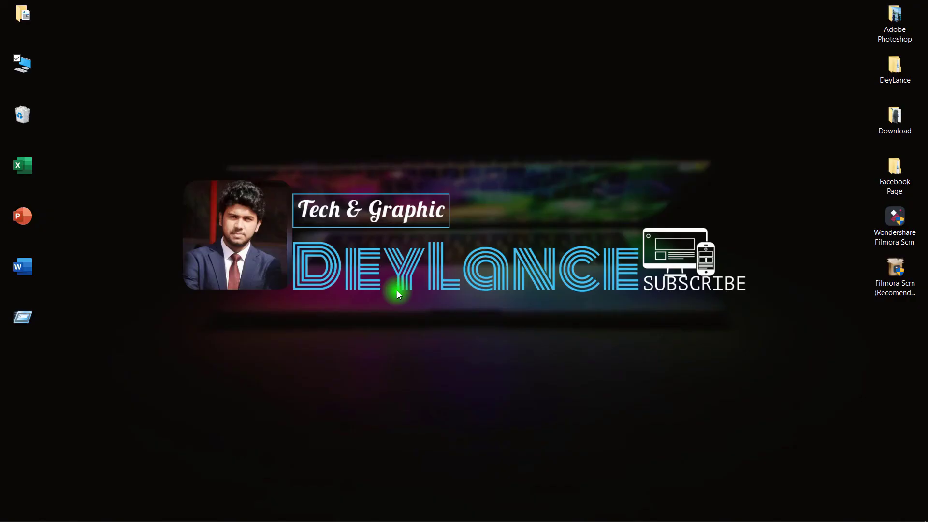